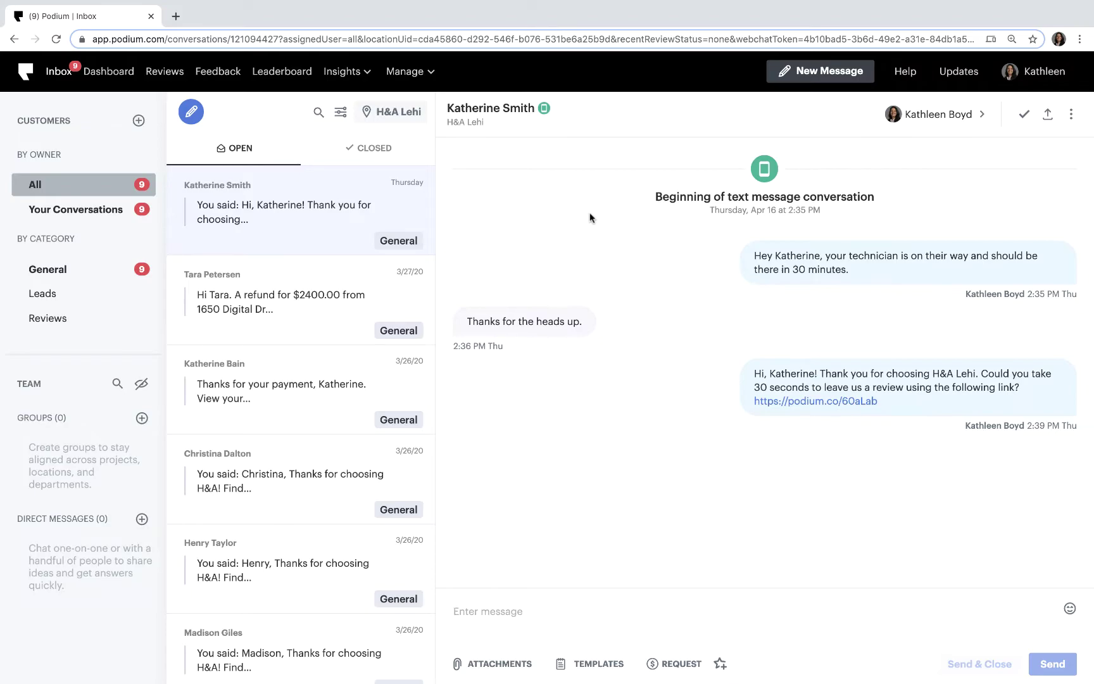
# Step: Rename New Widget 1 on the Webchat page to 'H&A' and open its widget settings
pyautogui.click(431, 87)
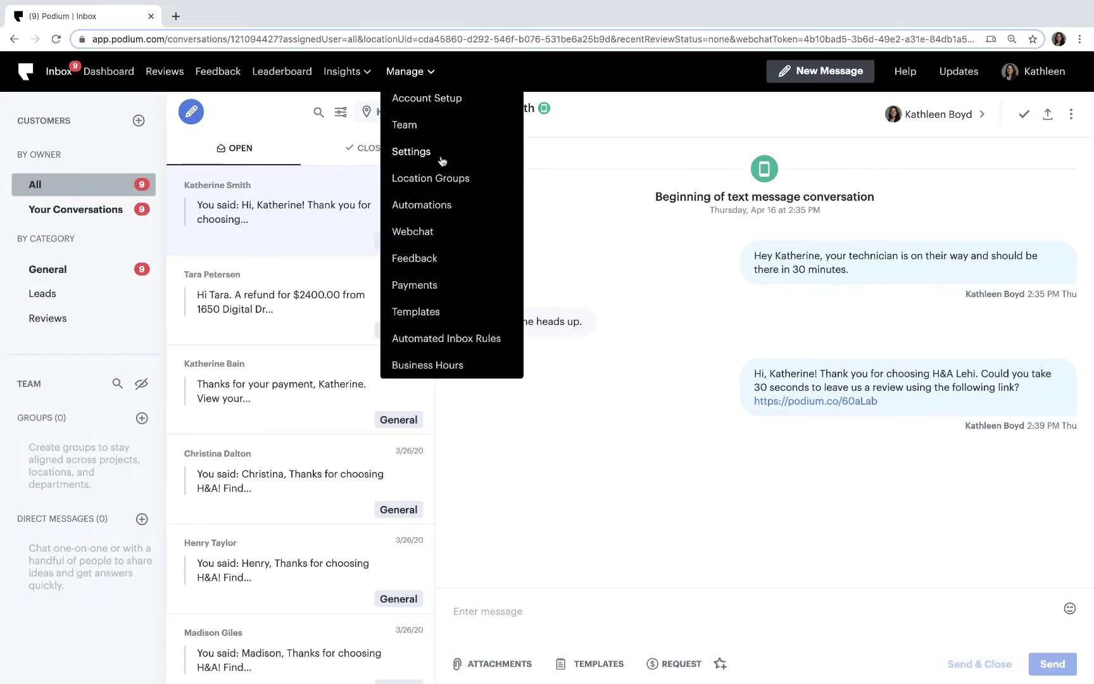
pyautogui.click(448, 236)
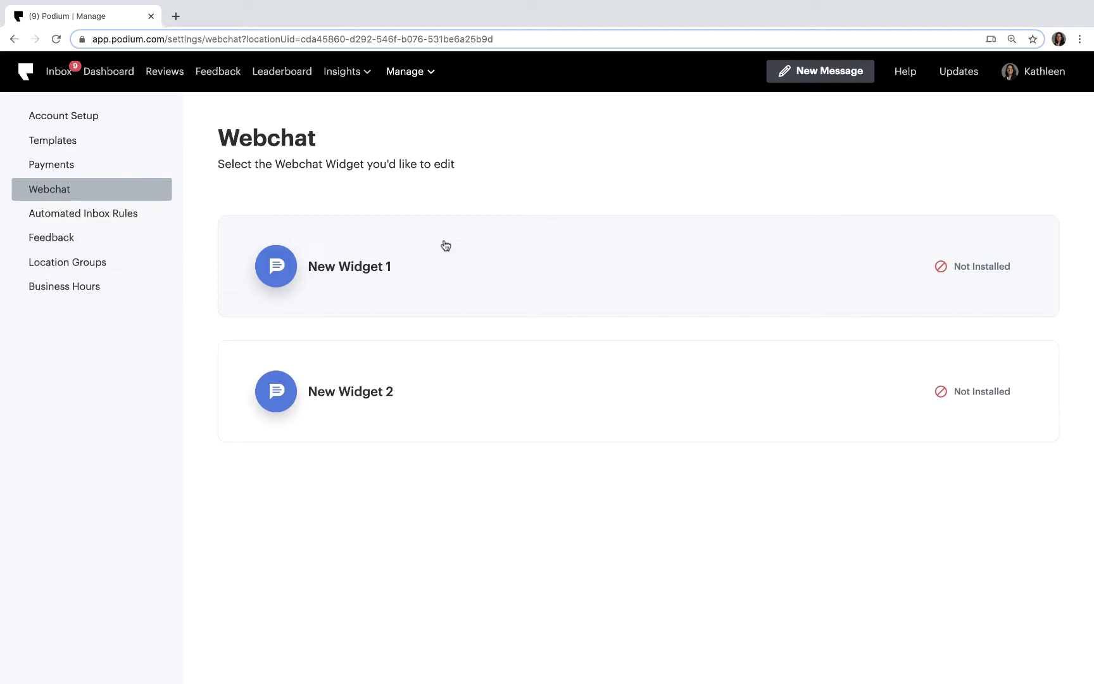
pyautogui.click(446, 245)
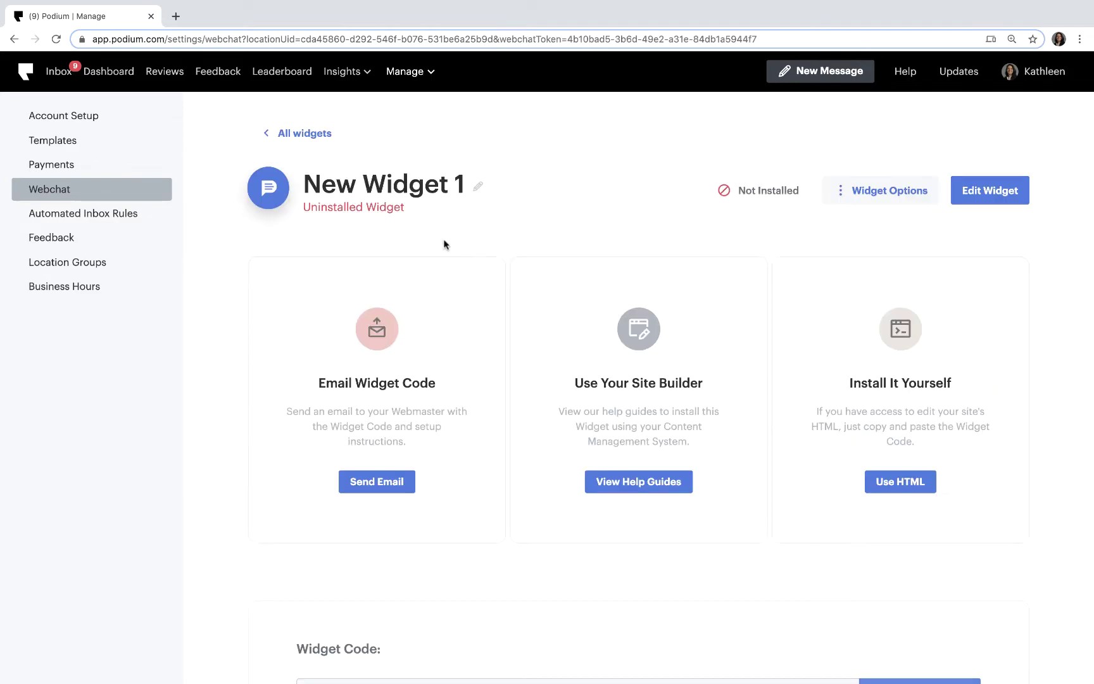
pyautogui.click(477, 186)
pyautogui.write('H&A')
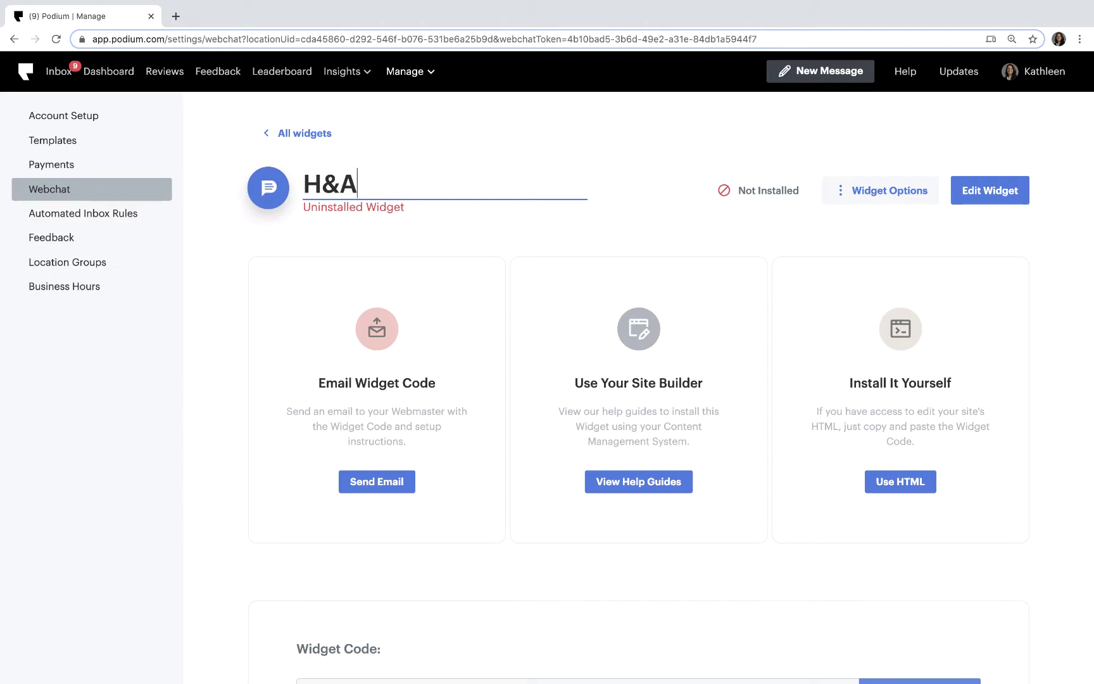
pyautogui.click(973, 201)
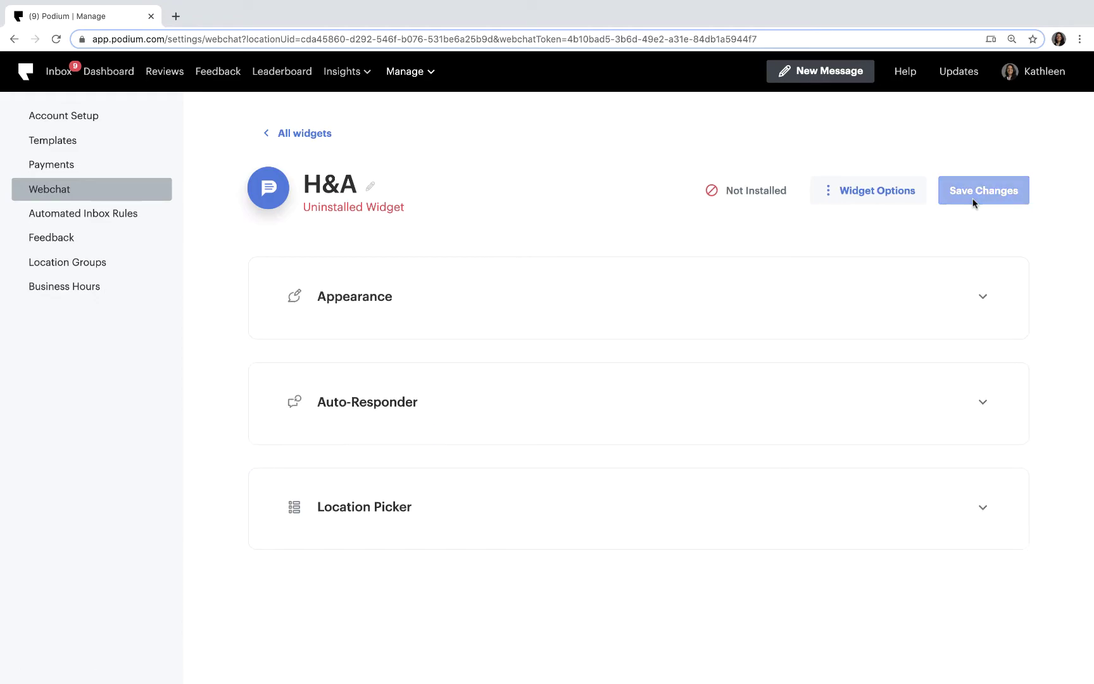
# Step: Replace the widget greeting with 'Need help? Start a text conversation with us.'
pyautogui.click(956, 286)
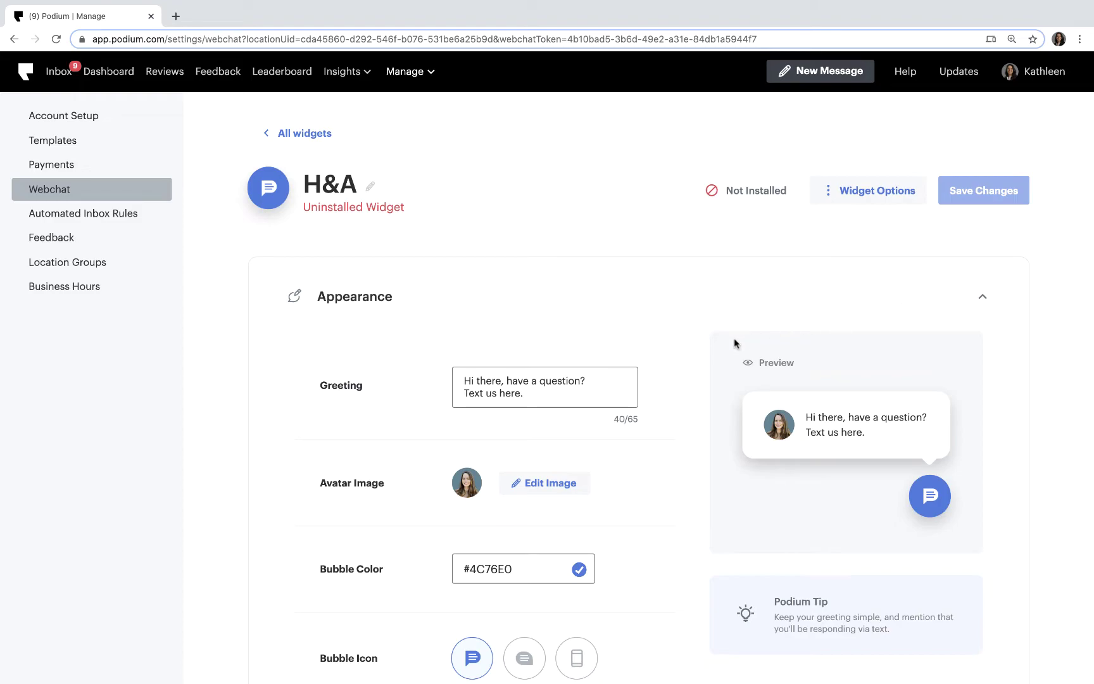
pyautogui.click(620, 387)
pyautogui.press('super+a')
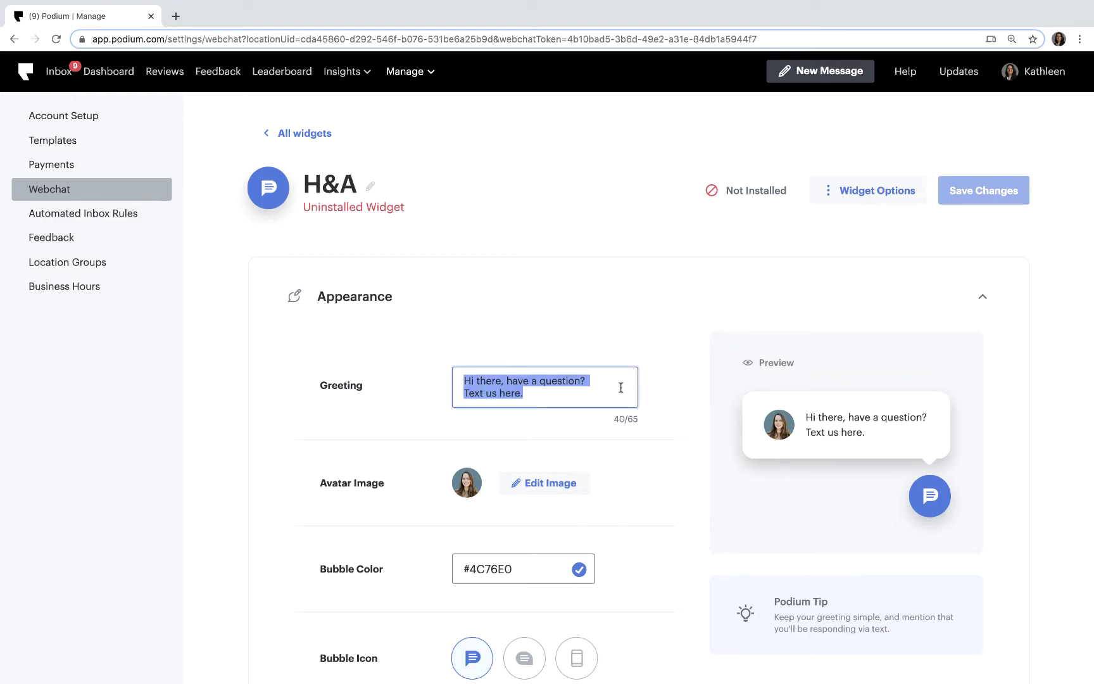
pyautogui.write('Need help? Start a text conversation with us.')
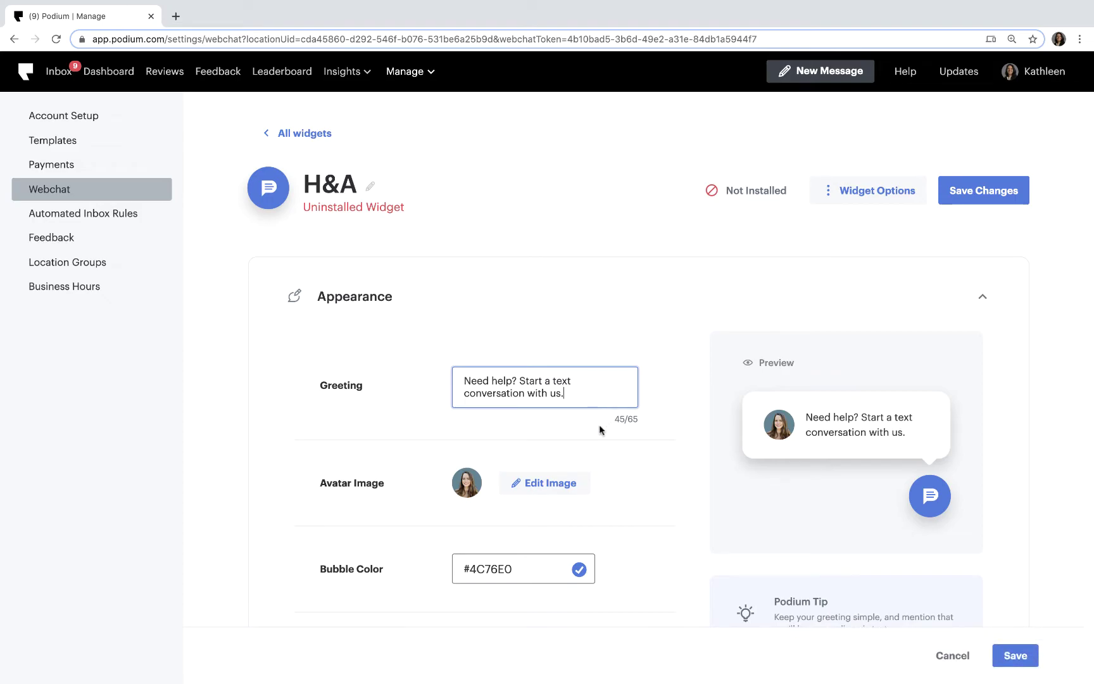
# Step: Set a teammate's photo as the webchat avatar image
pyautogui.click(561, 482)
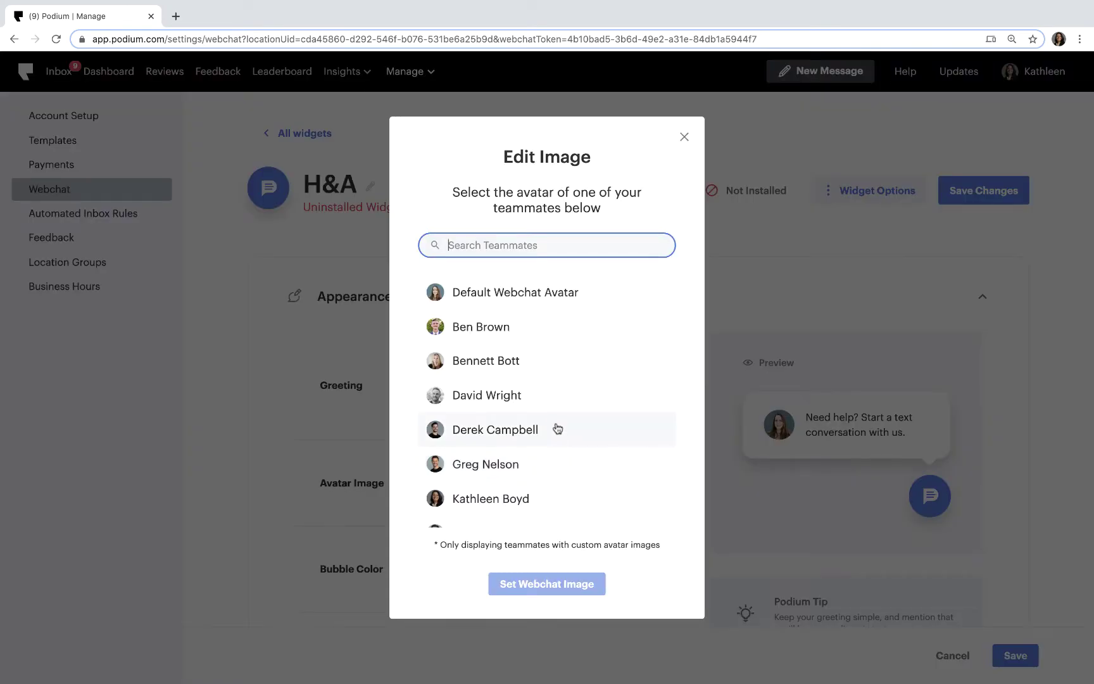
pyautogui.click(558, 371)
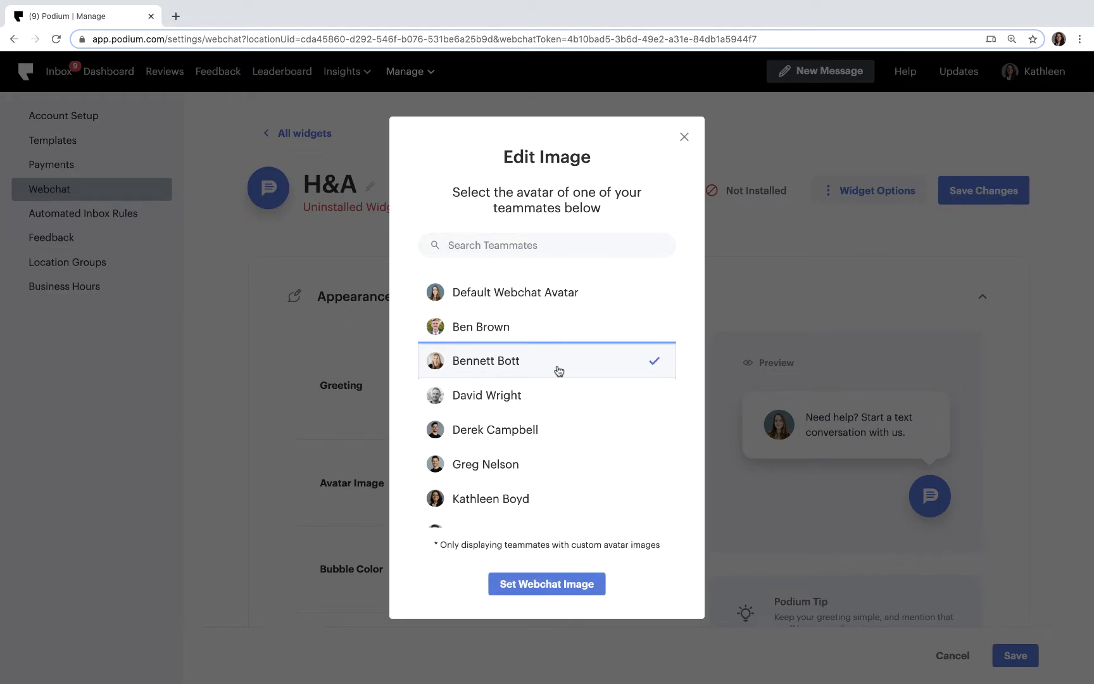
pyautogui.click(563, 580)
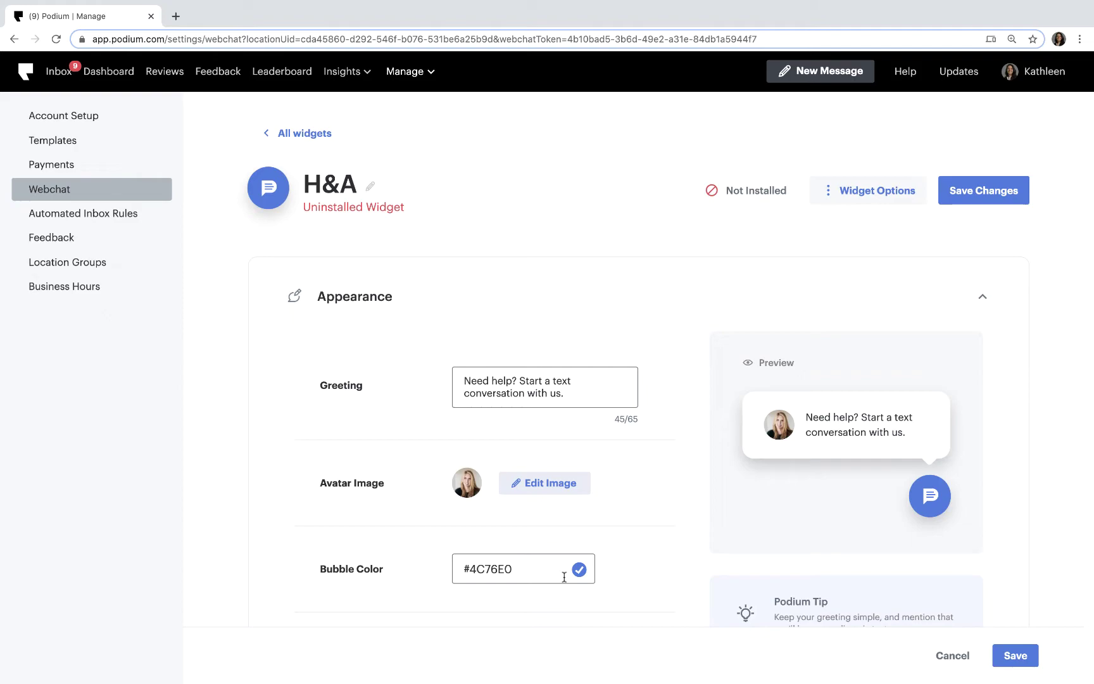
# Step: Set the bubble color to black, #000000
pyautogui.tripleClick(563, 577)
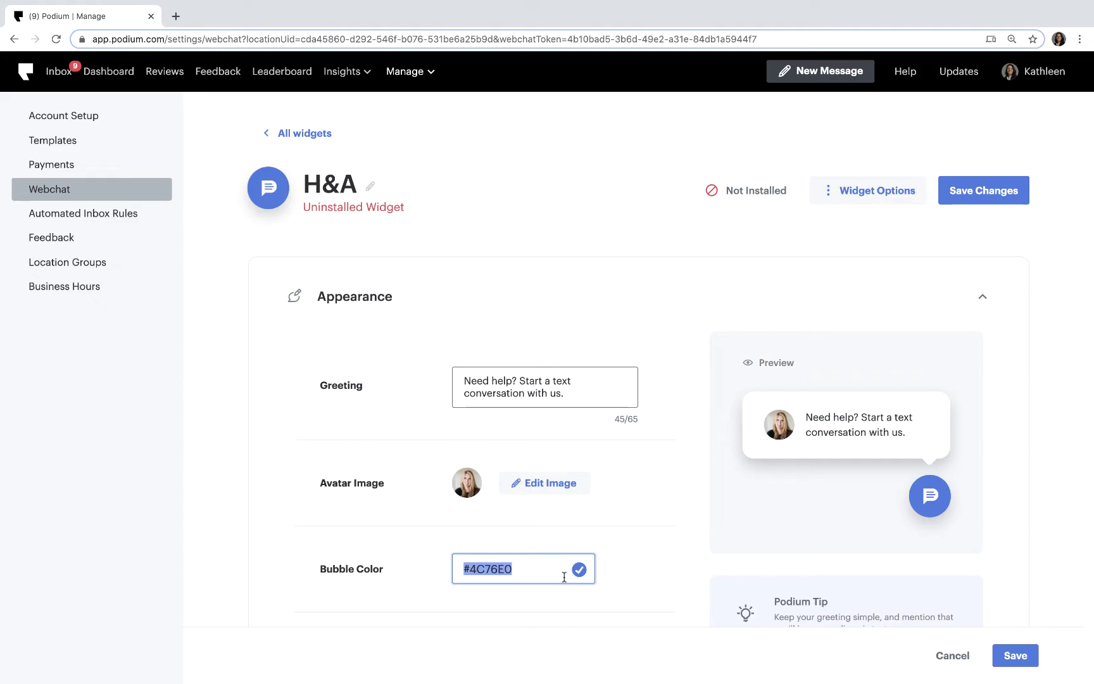
pyautogui.write('#000000')
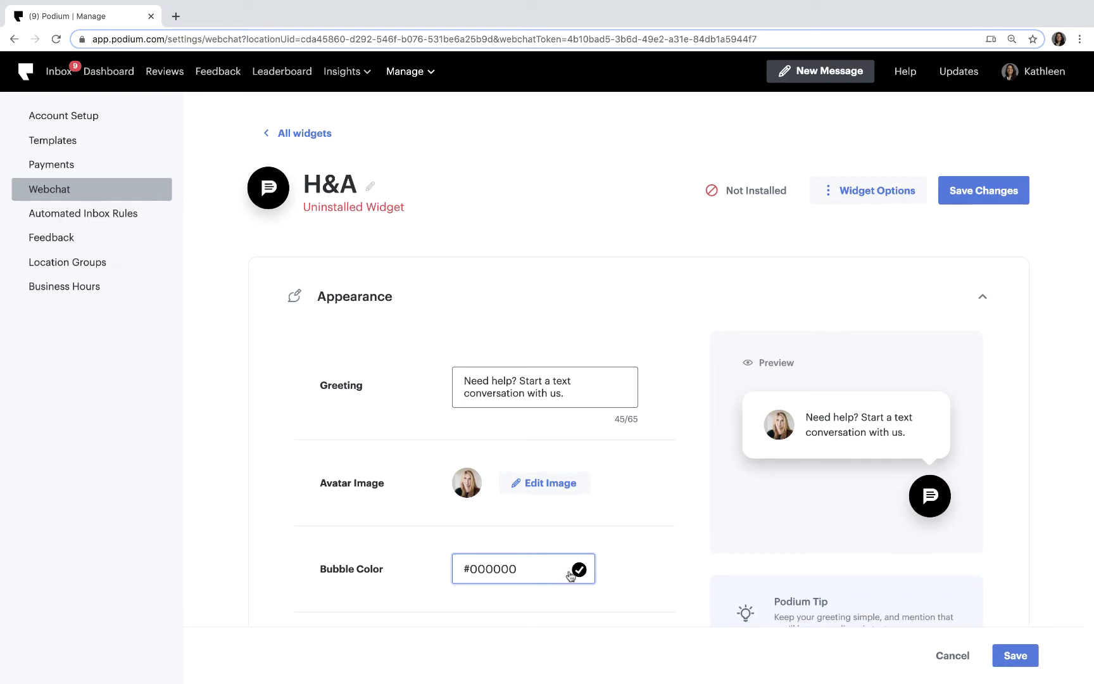
pyautogui.click(578, 570)
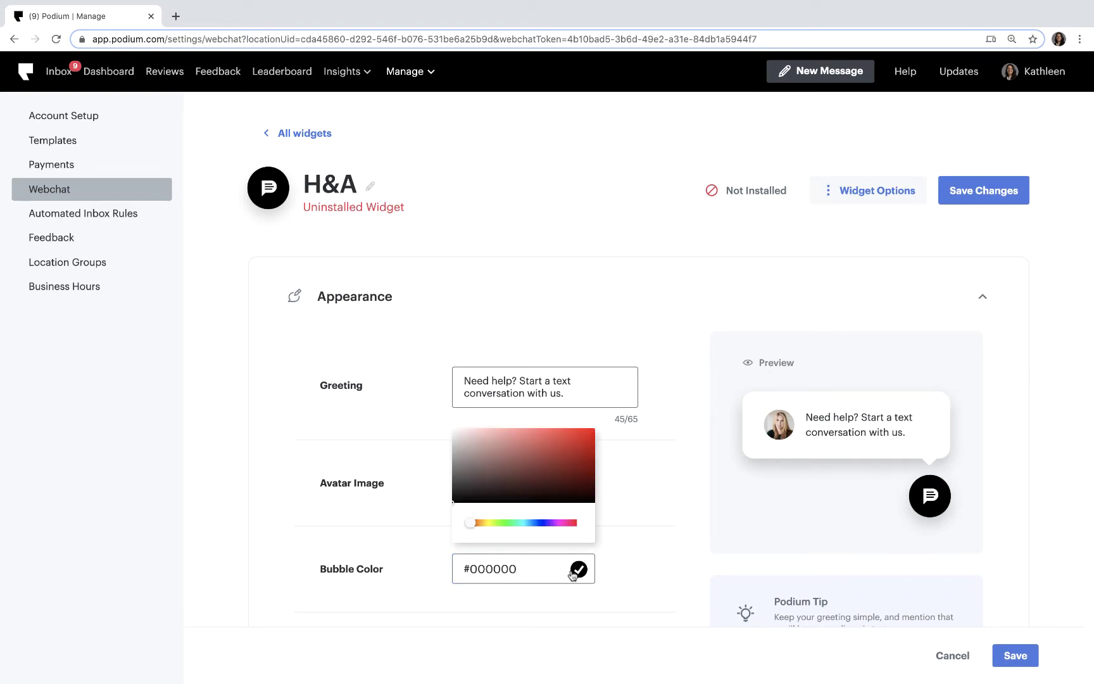
pyautogui.moveTo(455, 504)
pyautogui.mouseDown()
pyautogui.moveTo(523, 481)
pyautogui.moveTo(529, 463)
pyautogui.moveTo(453, 504)
pyautogui.mouseUp()
pyautogui.click(579, 569)
# Step: Use the phone bubble icon and place the bubble on the left of the page
pyautogui.scroll(-3, 607, 563)
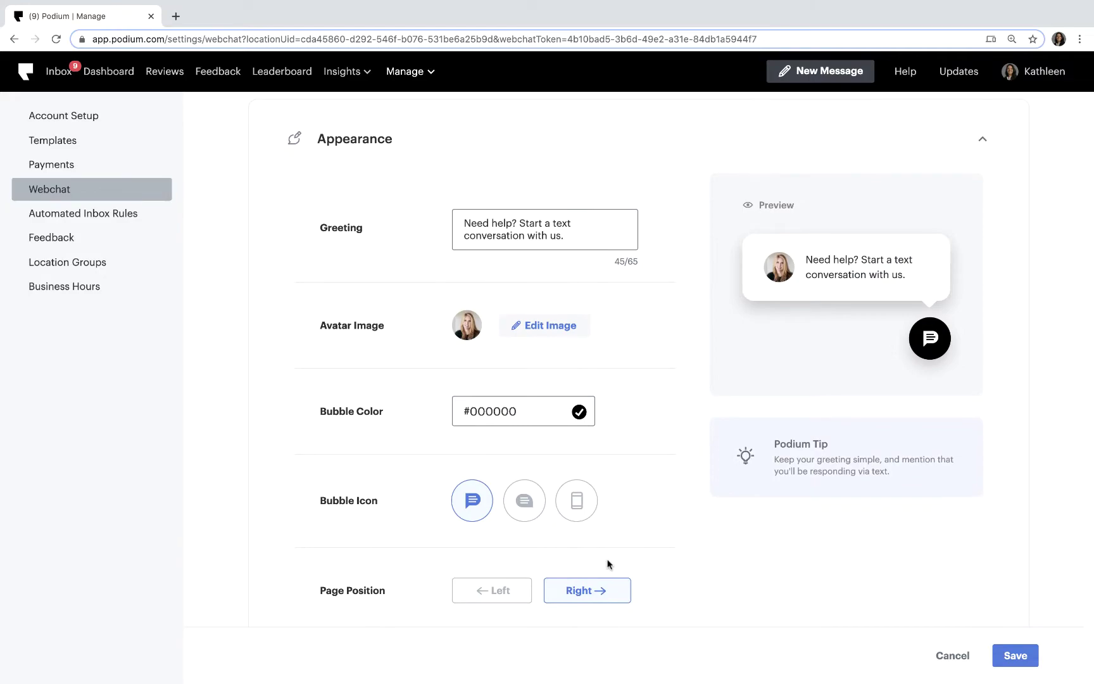
pyautogui.click(583, 514)
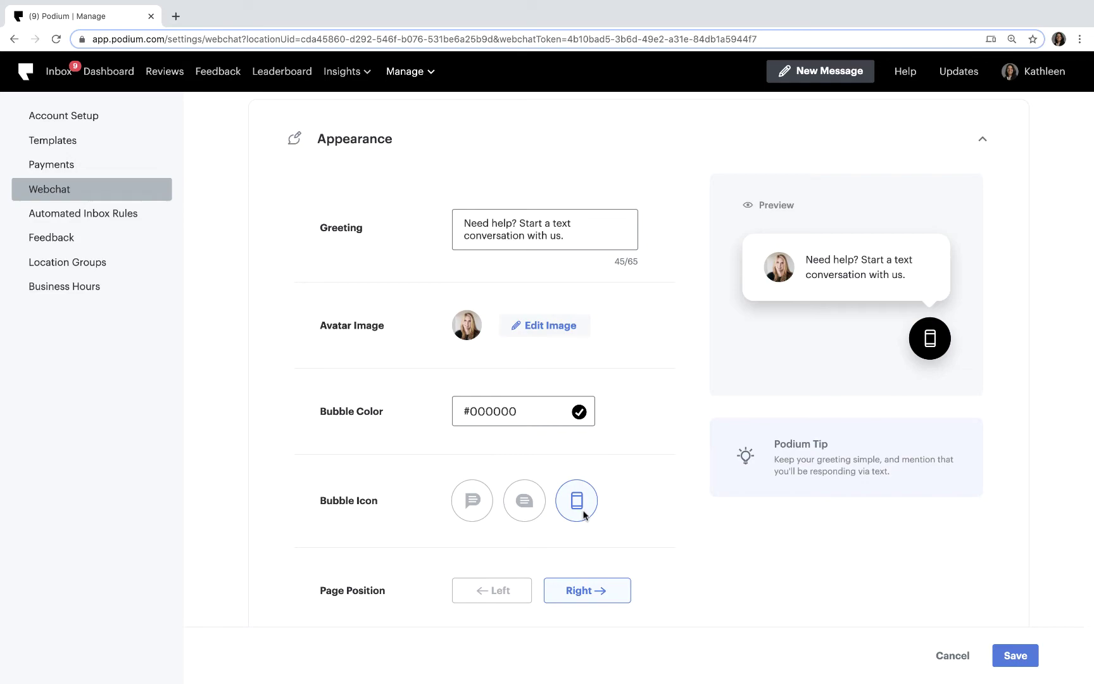
pyautogui.click(510, 586)
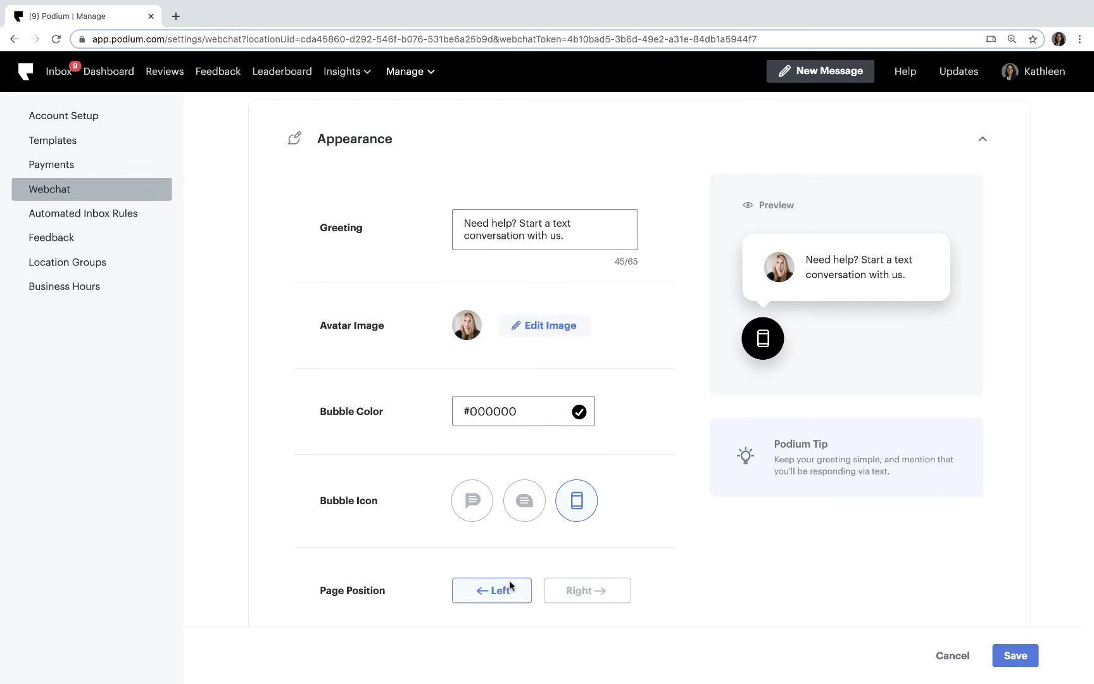
# Step: Change the auto-response to 'Thanks for texting H&A we'll get back to you shortly.' and save
pyautogui.scroll(-3, 509, 583)
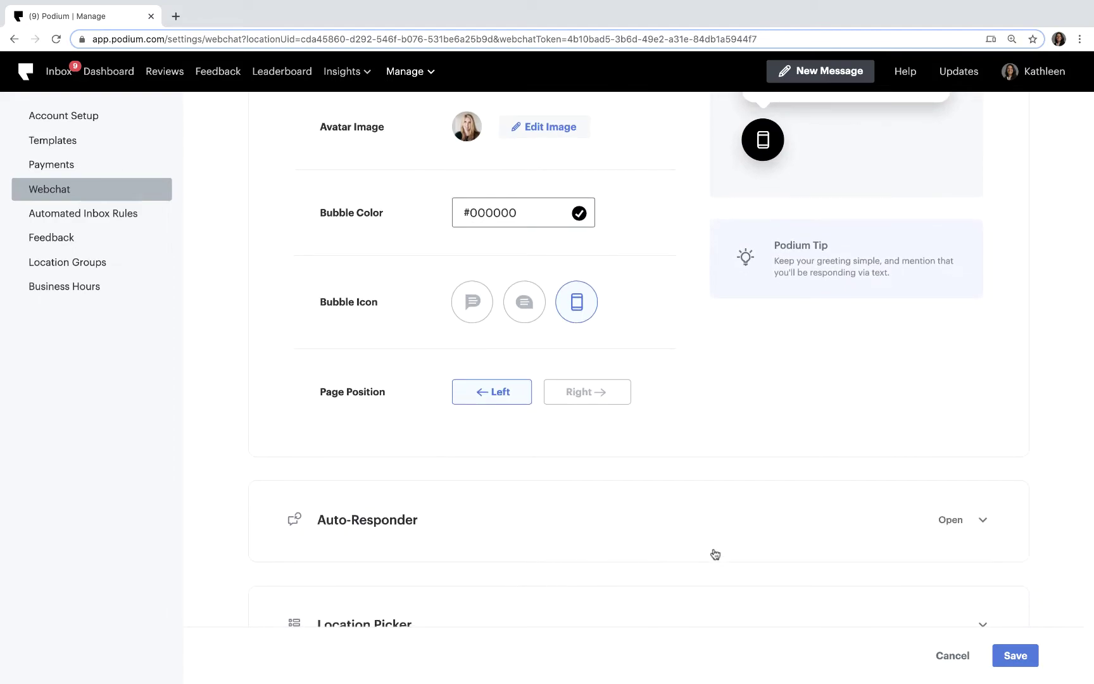
pyautogui.click(911, 519)
pyautogui.scroll(-2, 913, 520)
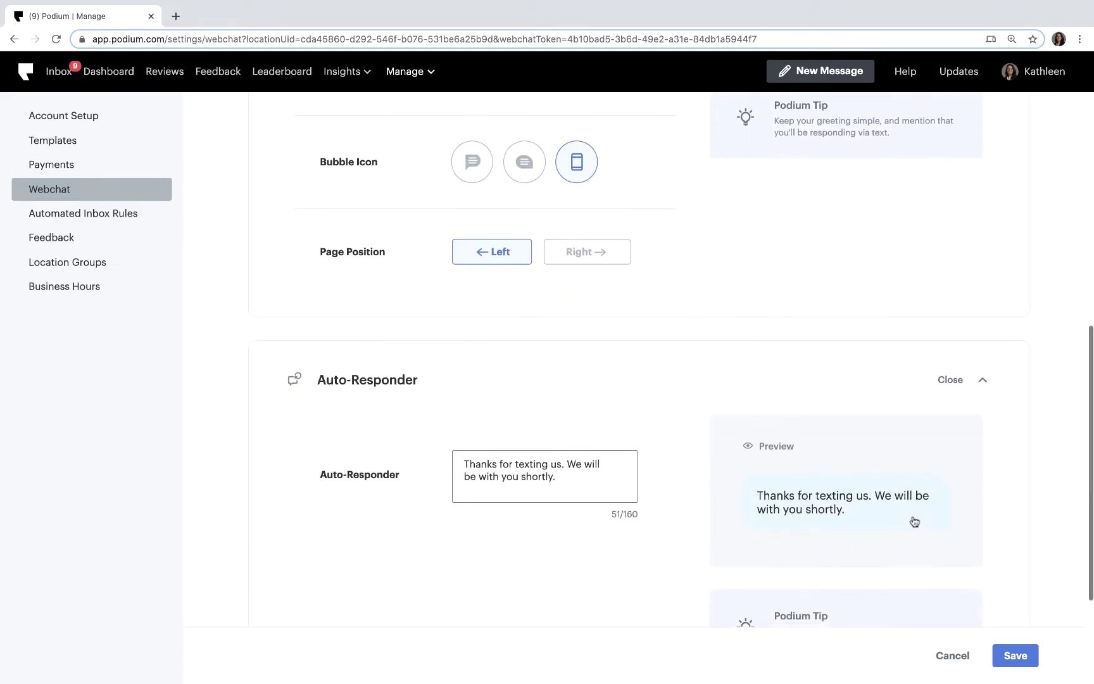
pyautogui.scroll(-2, 914, 521)
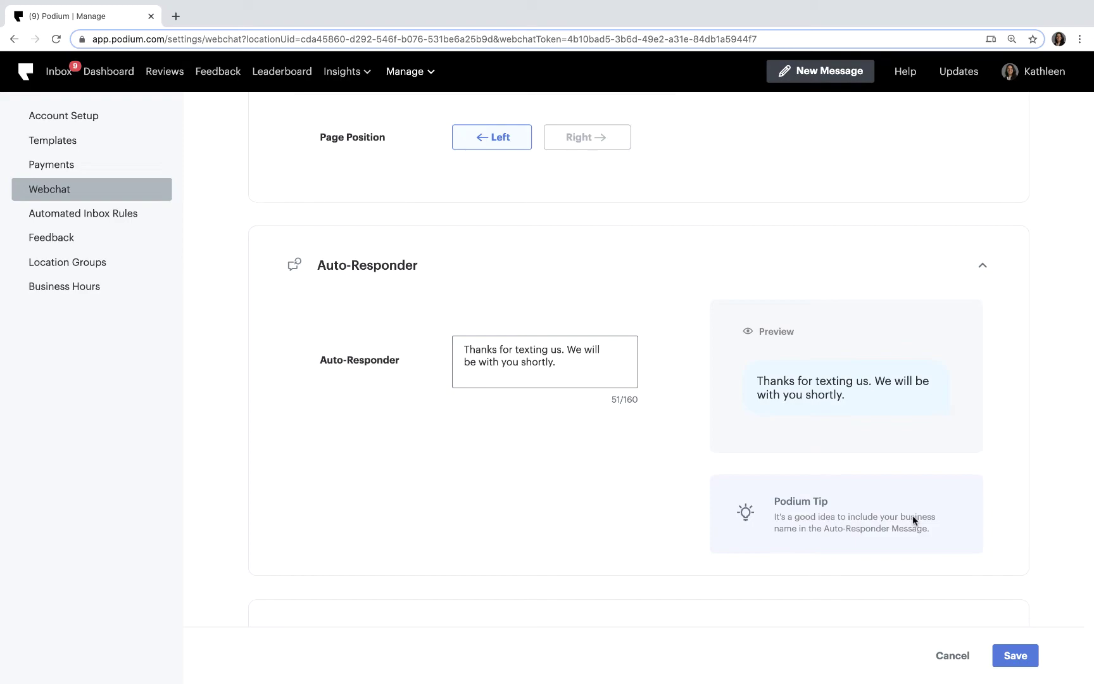
pyautogui.click(598, 371)
pyautogui.press('super+a')
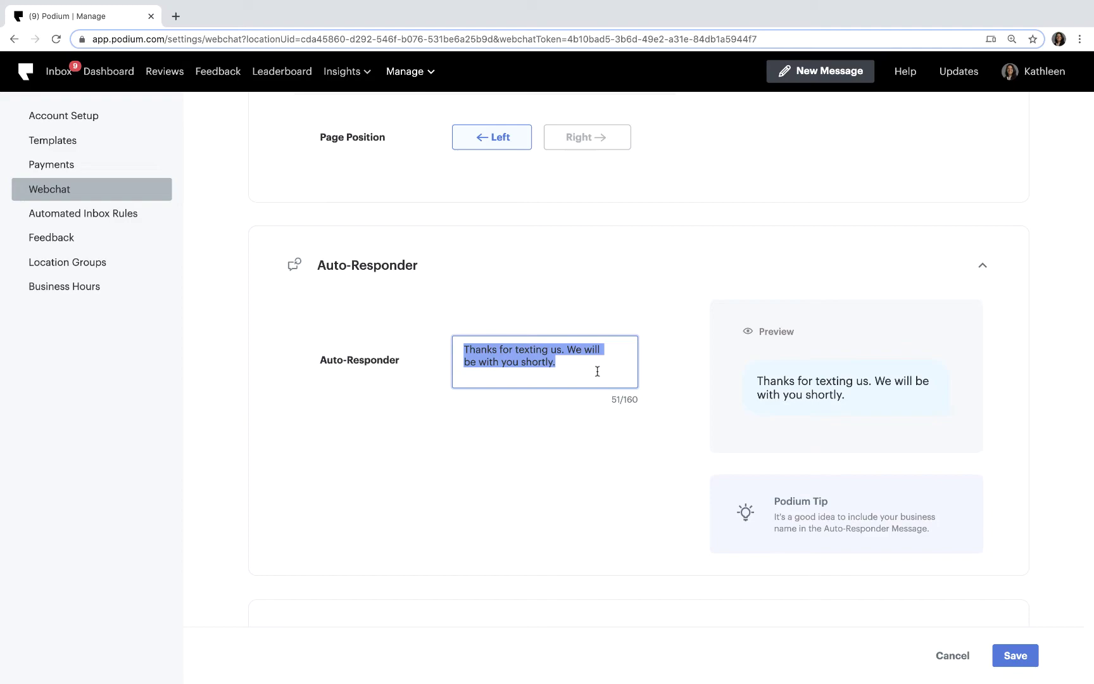
pyautogui.write("Thanks for texting H&A we'll get back to you shortly.")
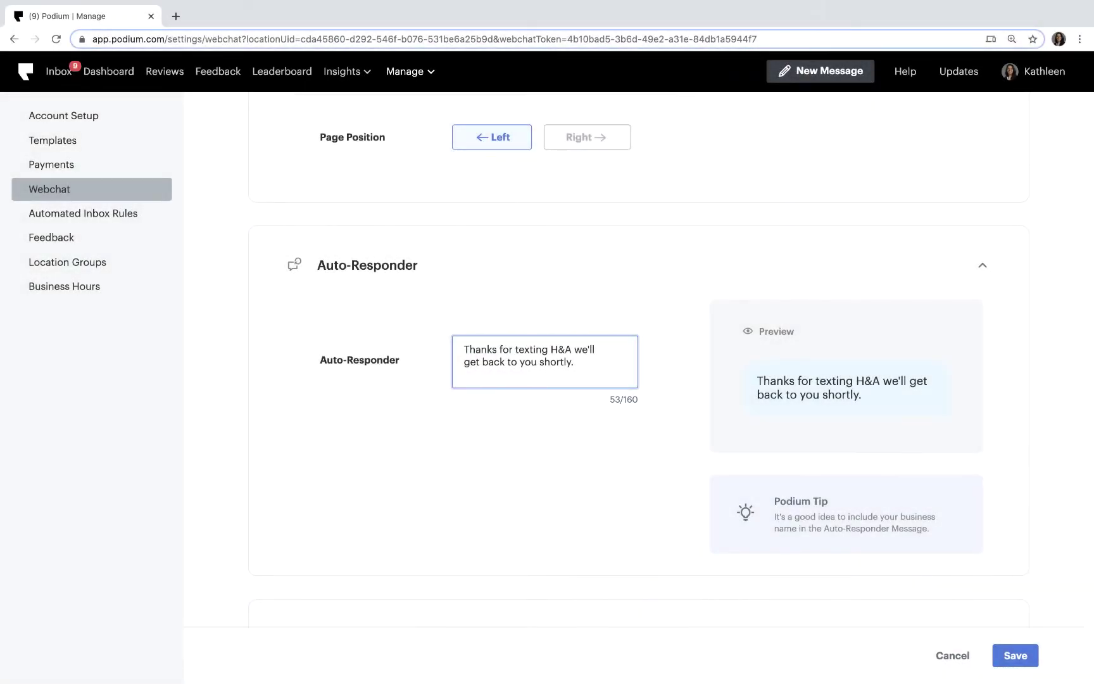
pyautogui.click(1015, 654)
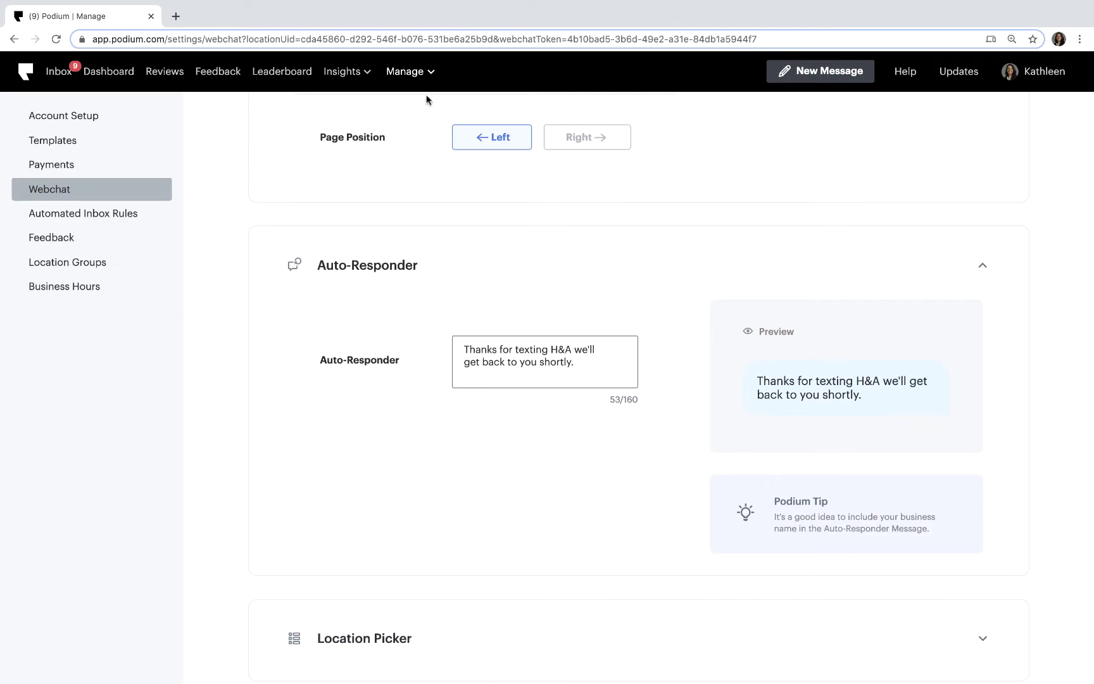
# Step: In Business Hours, set the after-hours reply to 'Thanks for reaching out, but we are closed…' and save
pyautogui.click(425, 72)
pyautogui.click(441, 364)
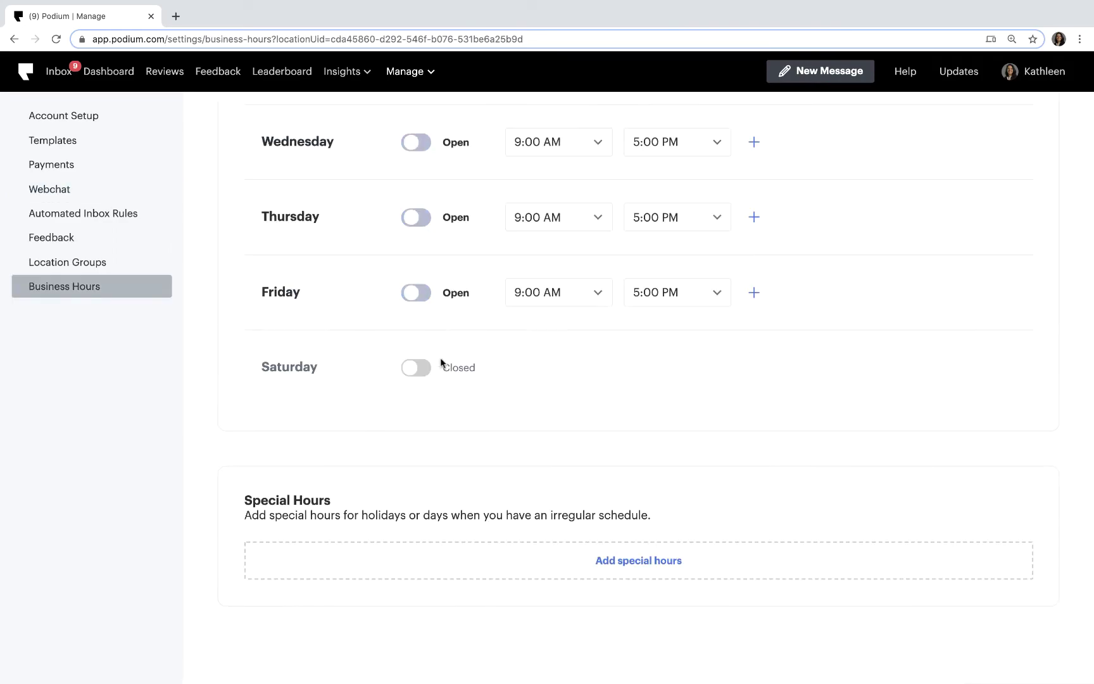
pyautogui.scroll(5, 441, 361)
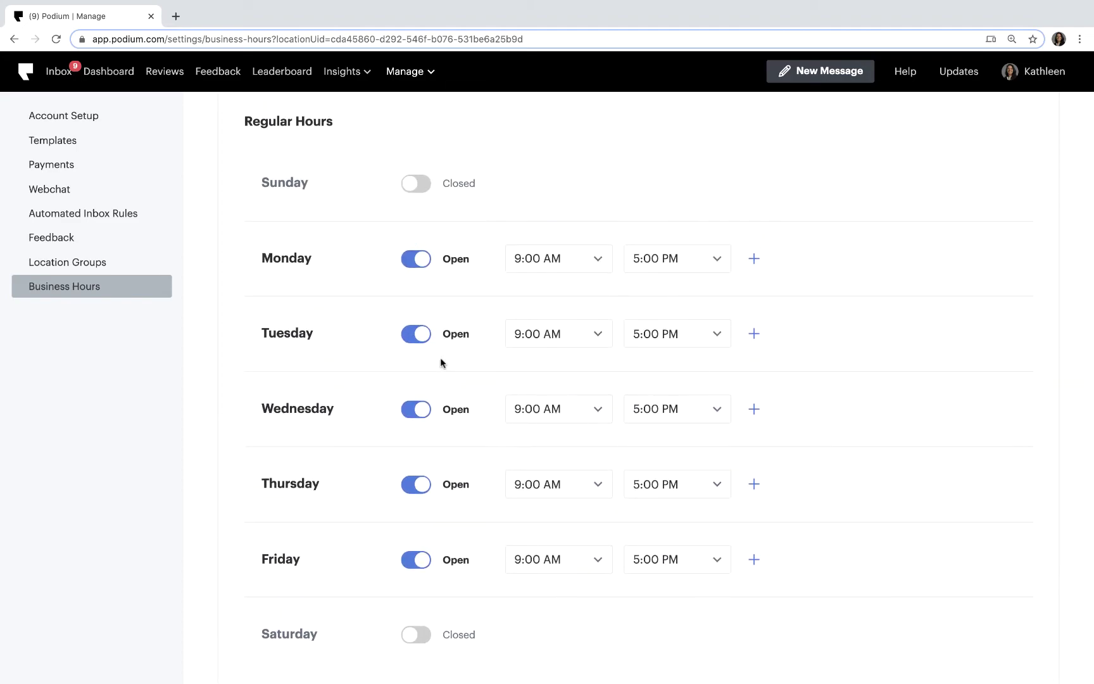
pyautogui.scroll(6, 442, 362)
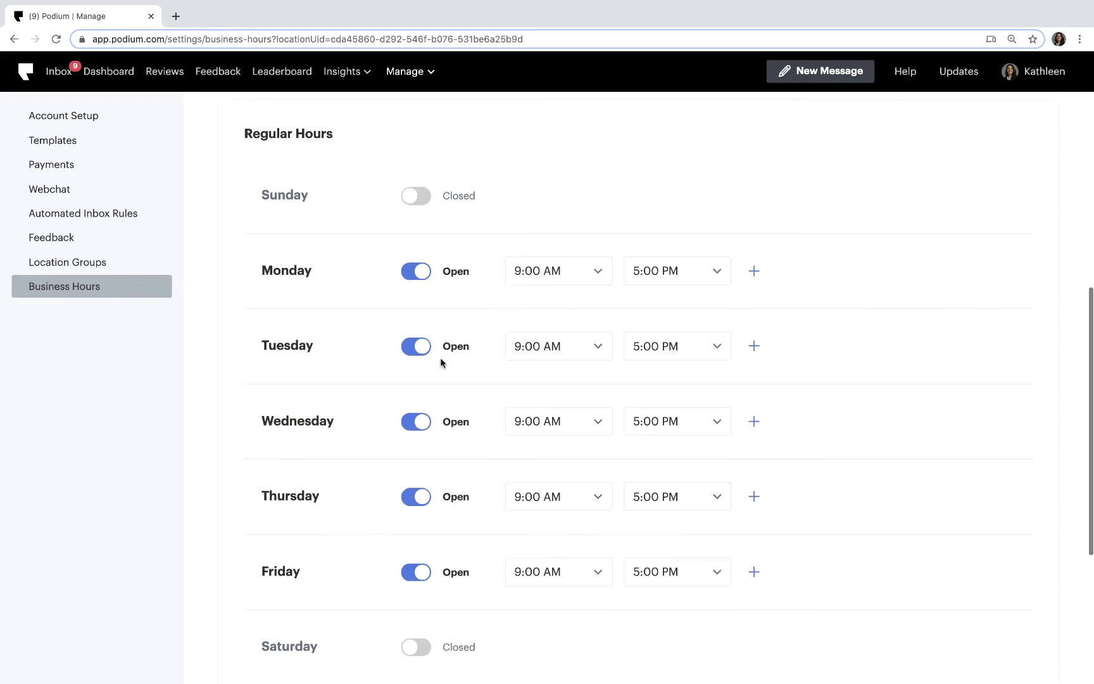
pyautogui.scroll(1, 441, 362)
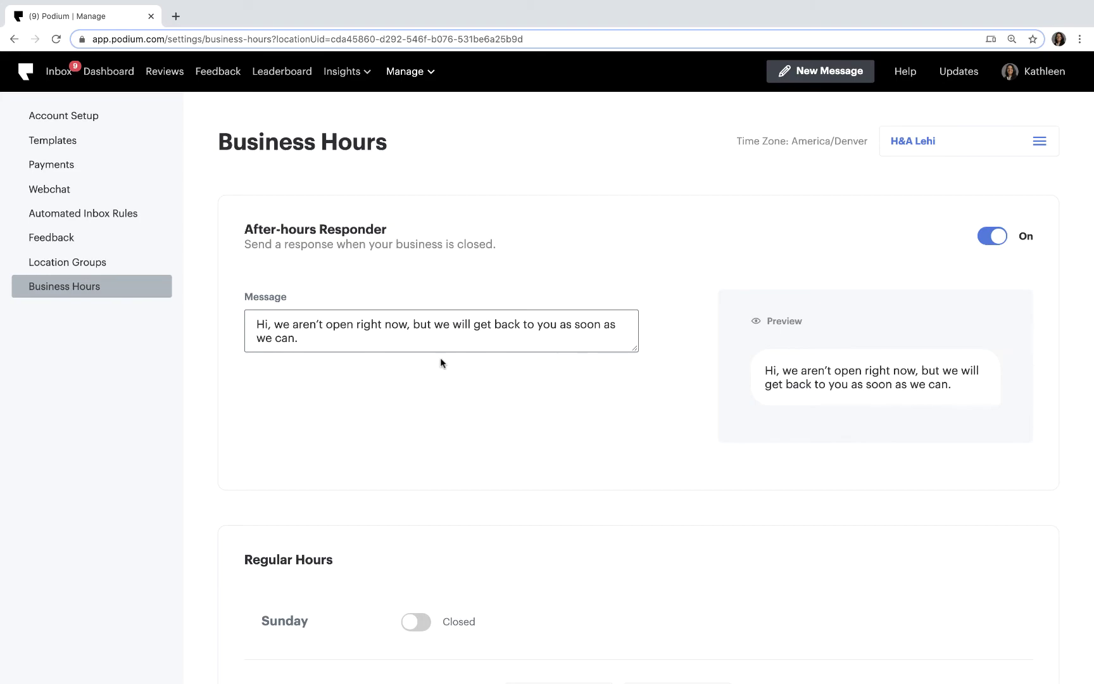
pyautogui.click(437, 347)
pyautogui.hotkey('ctrl', 'a')
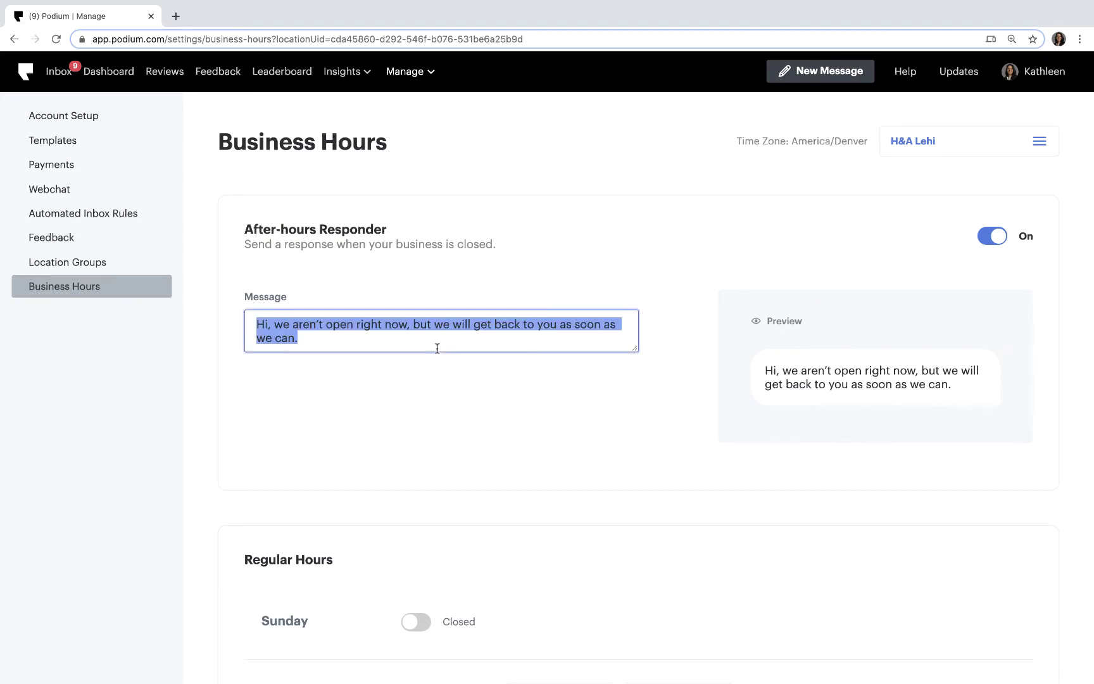
pyautogui.write("Thanks for reaching out, but we are closed at this time. We'll message back when we're open.")
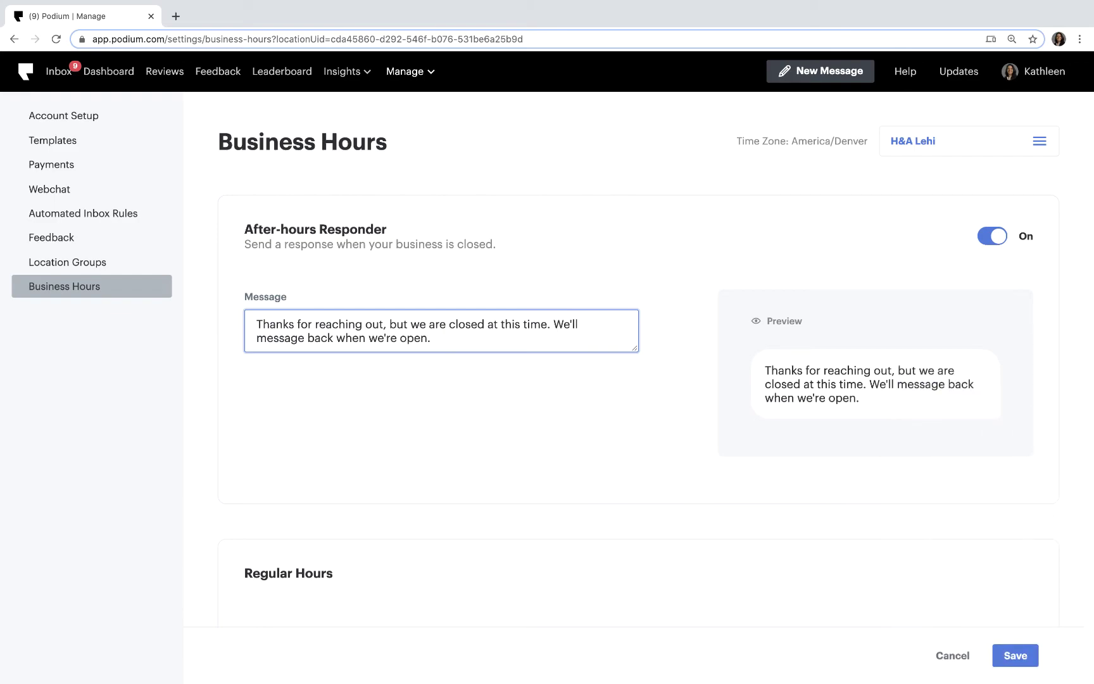
pyautogui.click(1013, 656)
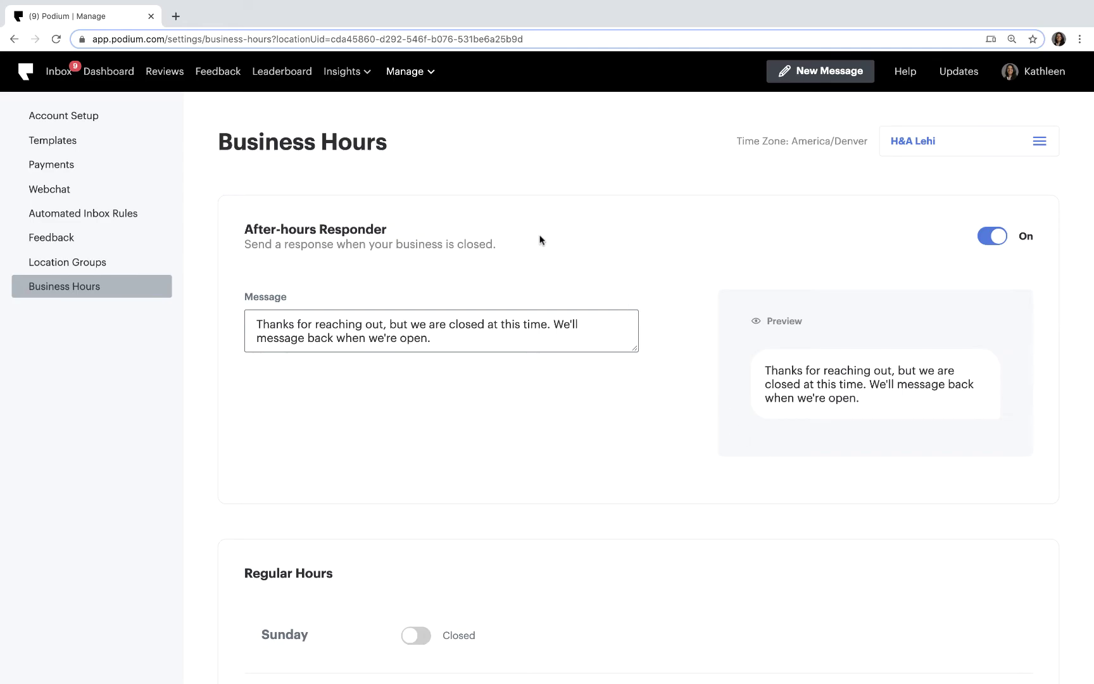
# Step: Edit the H&A widget and check 222 Exhibition St in its Location Picker
pyautogui.click(405, 84)
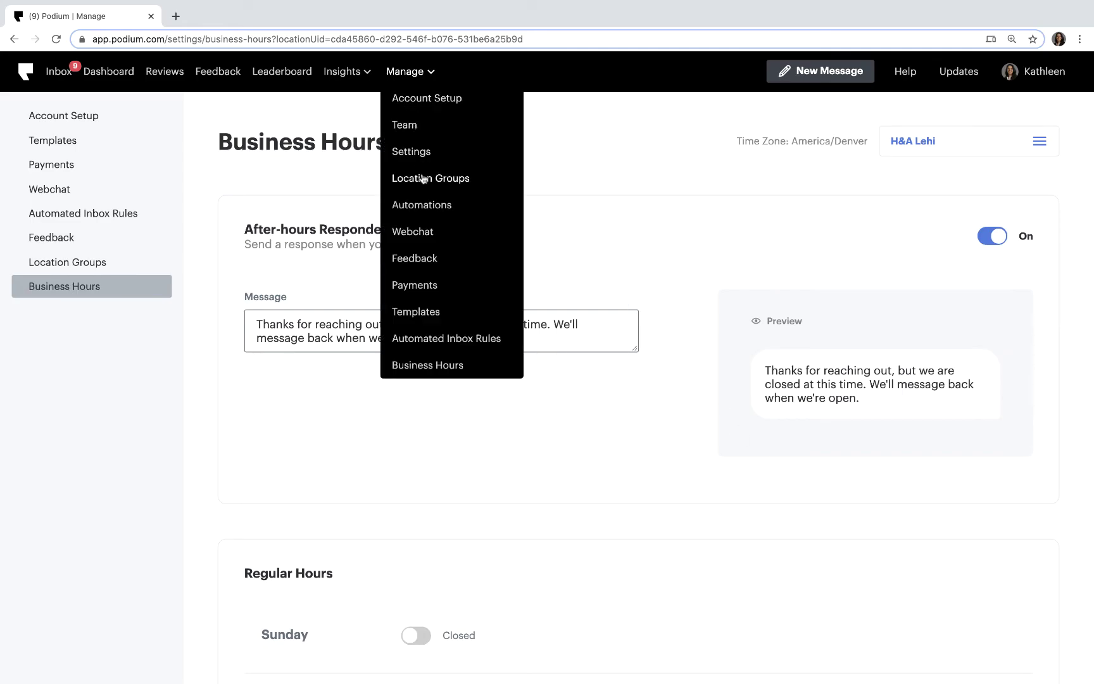
pyautogui.click(425, 232)
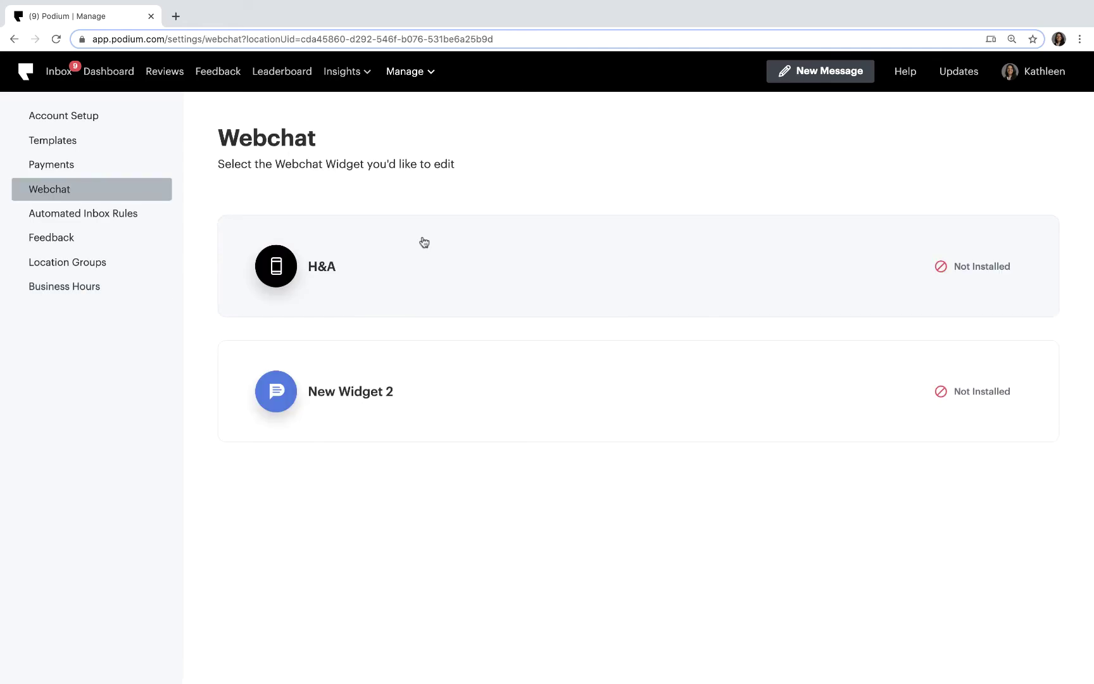
pyautogui.click(422, 242)
pyautogui.click(959, 202)
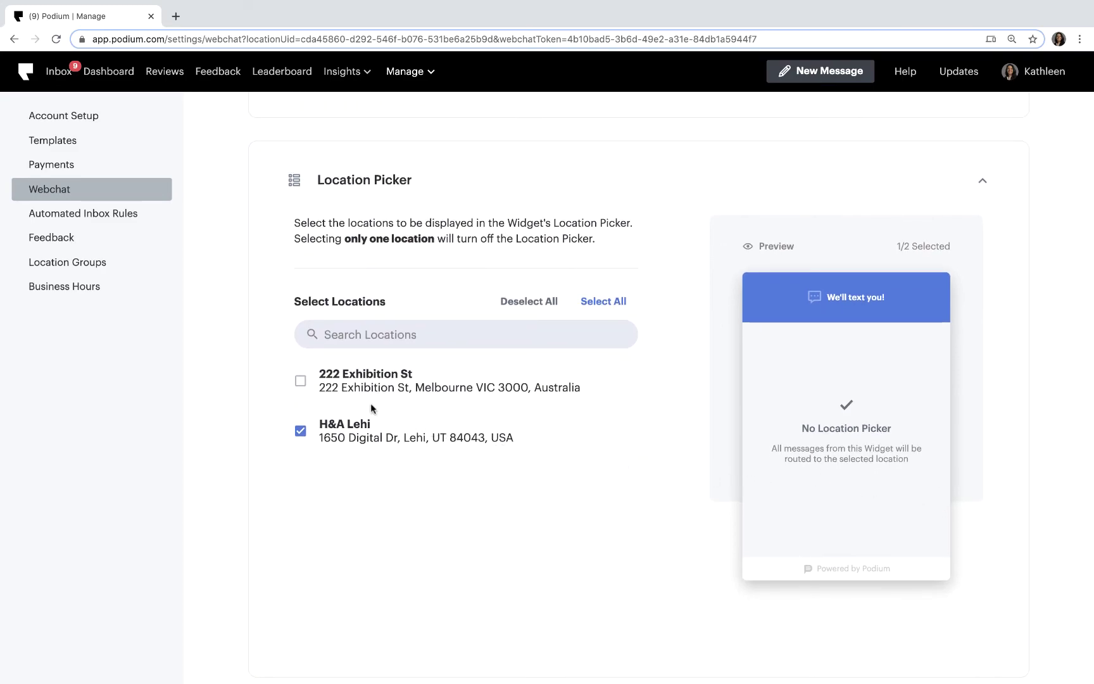
pyautogui.click(300, 382)
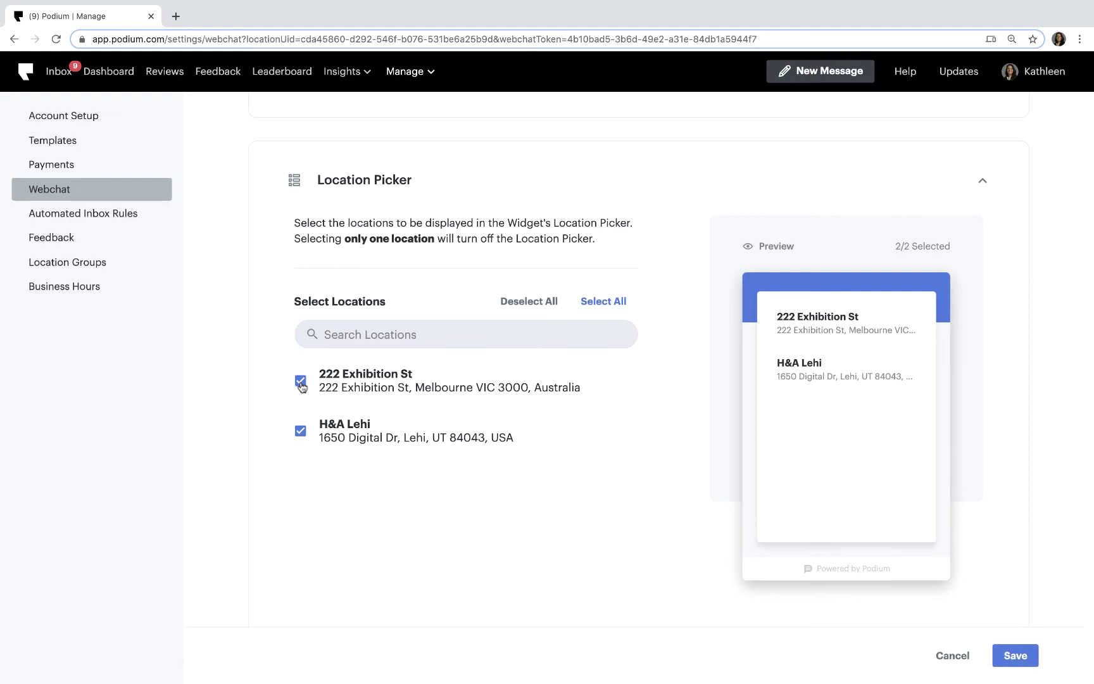